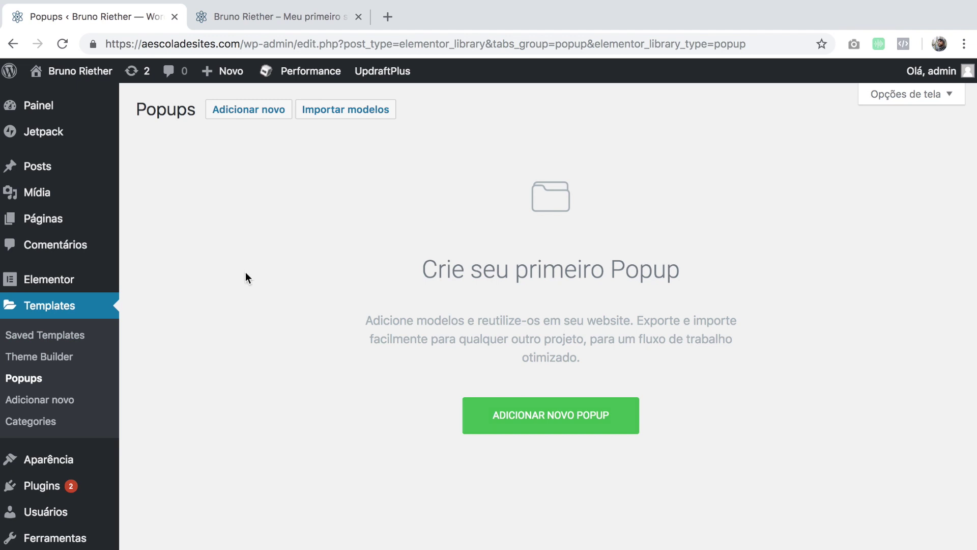
Step: Create a new template of the Popup type without giving it a name
{"action": "left_click", "coordinate": [612, 427]}
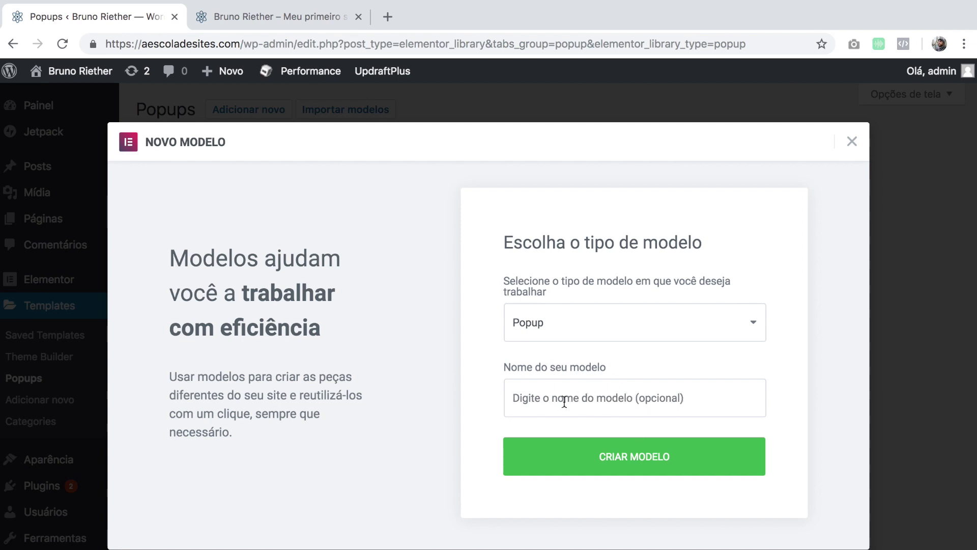
{"action": "left_click", "coordinate": [674, 461]}
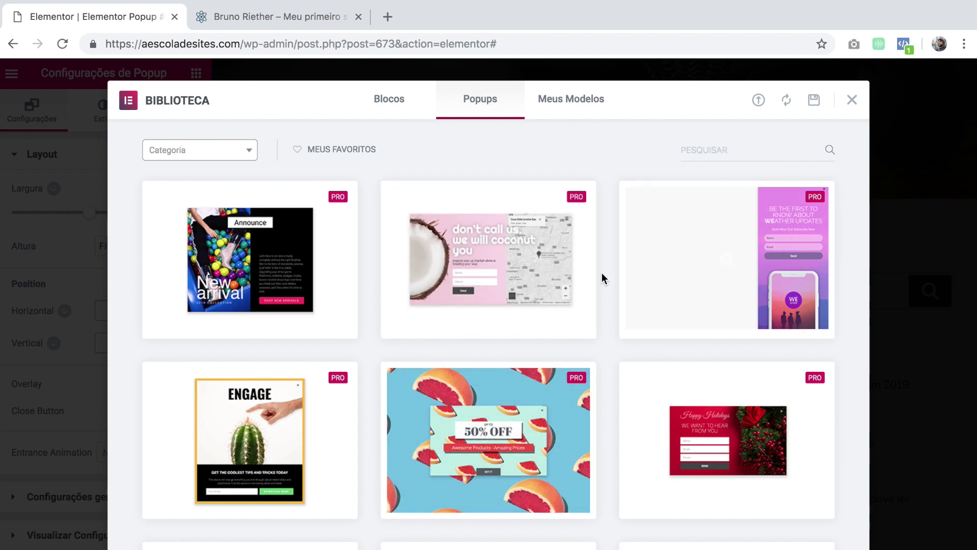
Step: Browse the ready-made popup designs in the template library
{"action": "scroll", "coordinate": [601, 275], "scroll_direction": "down", "scroll_amount": 5}
{"action": "scroll", "coordinate": [602, 278], "scroll_direction": "down", "scroll_amount": 15}
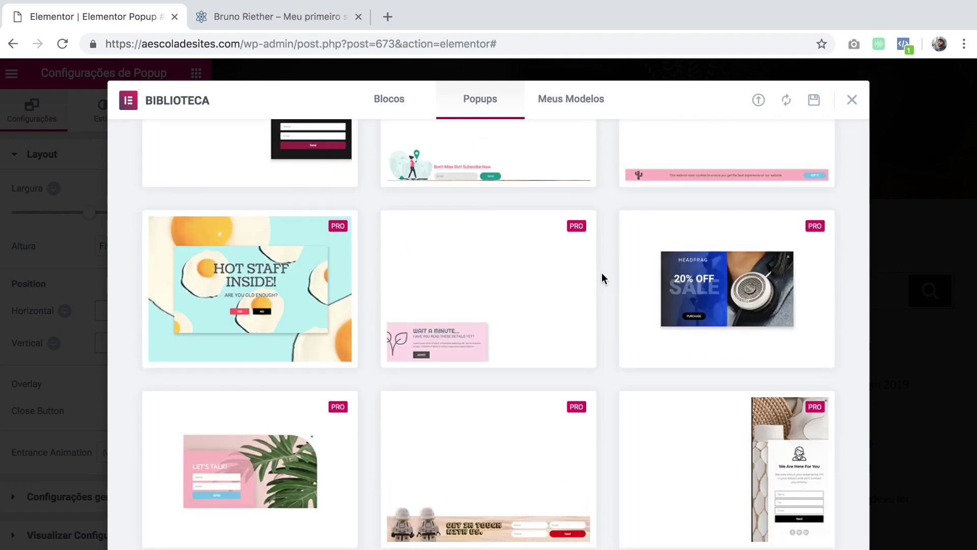
{"action": "scroll", "coordinate": [601, 273], "scroll_direction": "down", "scroll_amount": 10}
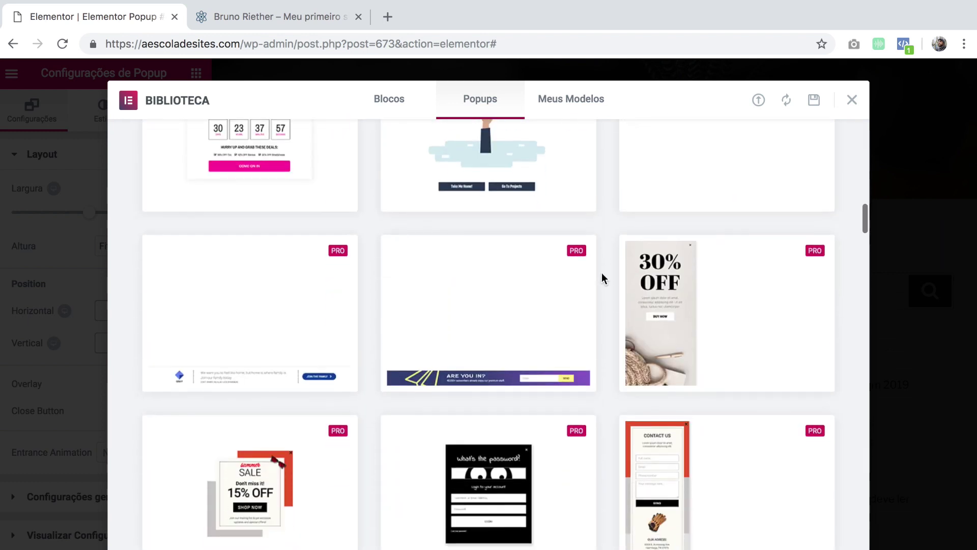
{"action": "scroll", "coordinate": [602, 277], "scroll_direction": "down", "scroll_amount": 9}
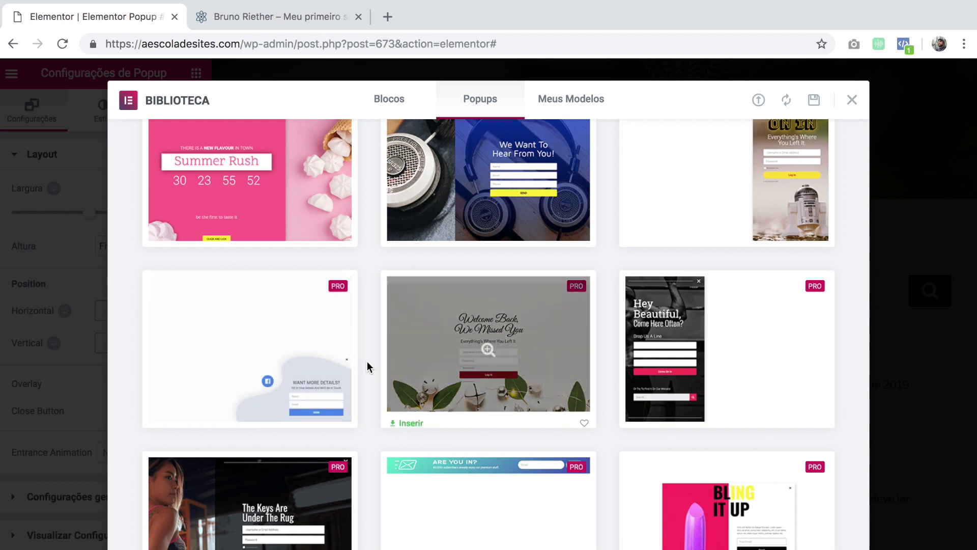
{"action": "scroll", "coordinate": [368, 362], "scroll_direction": "down", "scroll_amount": 15}
{"action": "scroll", "coordinate": [368, 362], "scroll_direction": "down", "scroll_amount": 15}
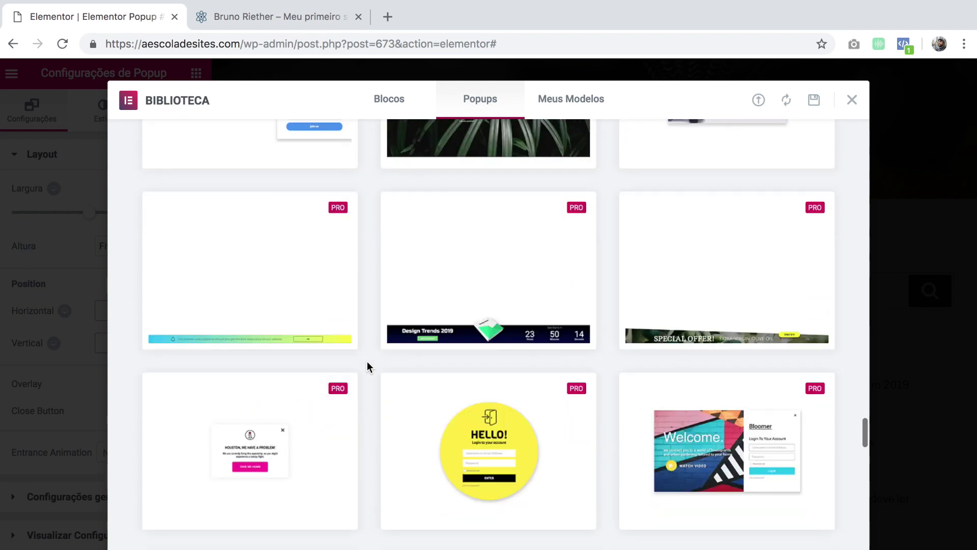
{"action": "scroll", "coordinate": [365, 343], "scroll_direction": "up", "scroll_amount": 10}
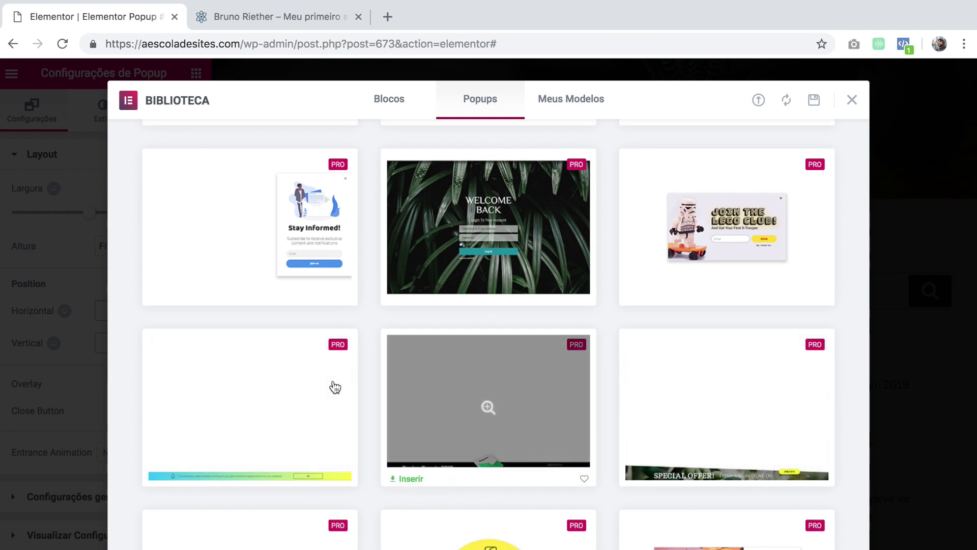
{"action": "scroll", "coordinate": [370, 357], "scroll_direction": "down", "scroll_amount": 1}
{"action": "scroll", "coordinate": [371, 358], "scroll_direction": "up", "scroll_amount": 4}
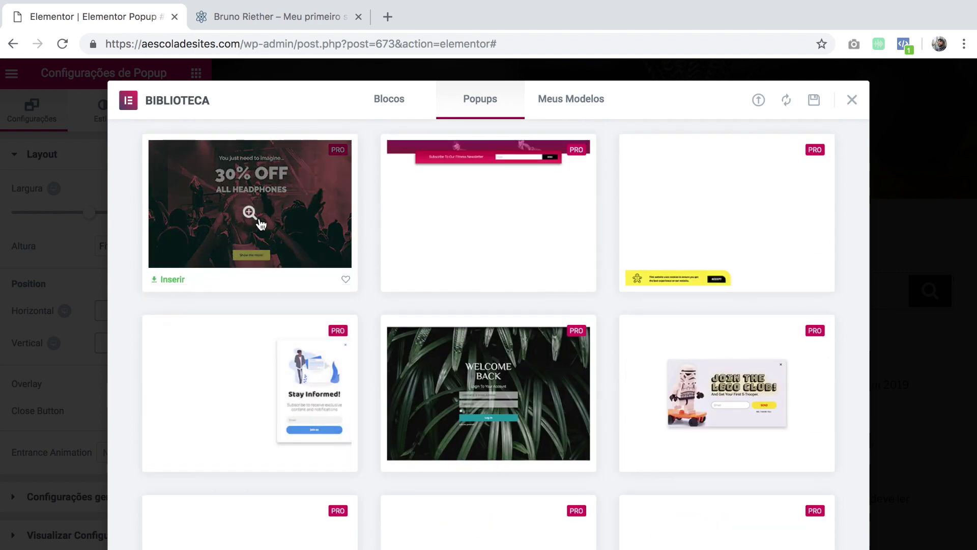
{"action": "scroll", "coordinate": [260, 351], "scroll_direction": "up", "scroll_amount": 6}
{"action": "scroll", "coordinate": [268, 348], "scroll_direction": "up", "scroll_amount": 5}
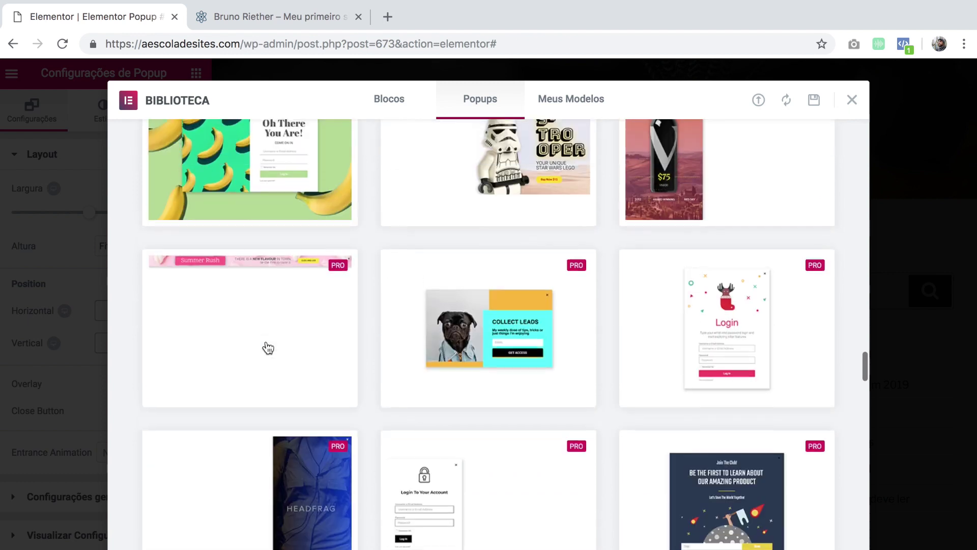
{"action": "scroll", "coordinate": [265, 346], "scroll_direction": "down", "scroll_amount": 10}
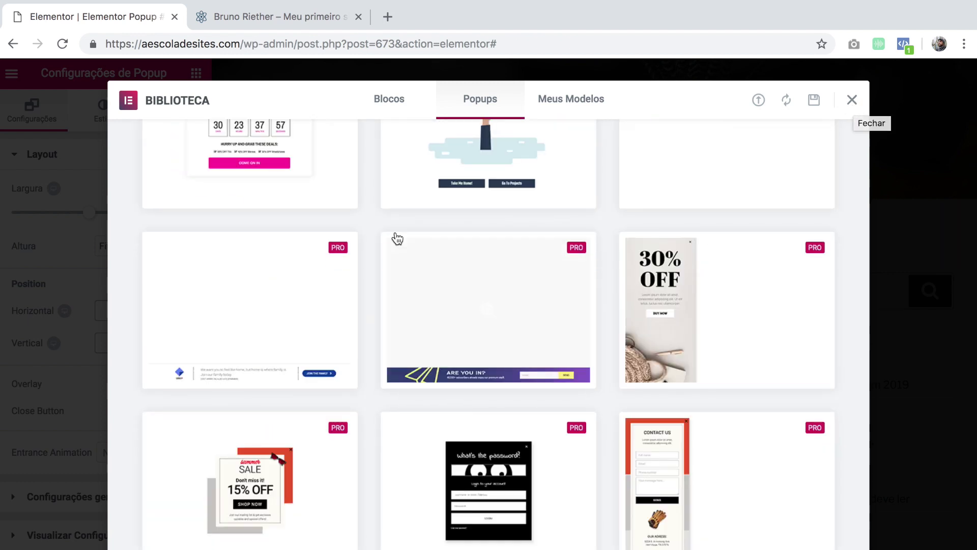
{"action": "scroll", "coordinate": [362, 202], "scroll_direction": "up", "scroll_amount": 10}
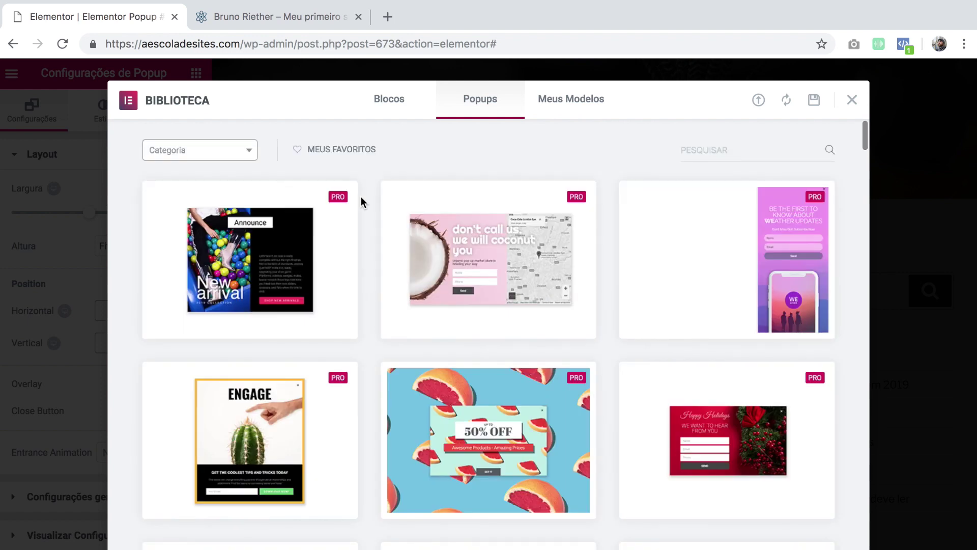
{"action": "scroll", "coordinate": [281, 414], "scroll_direction": "down", "scroll_amount": 1}
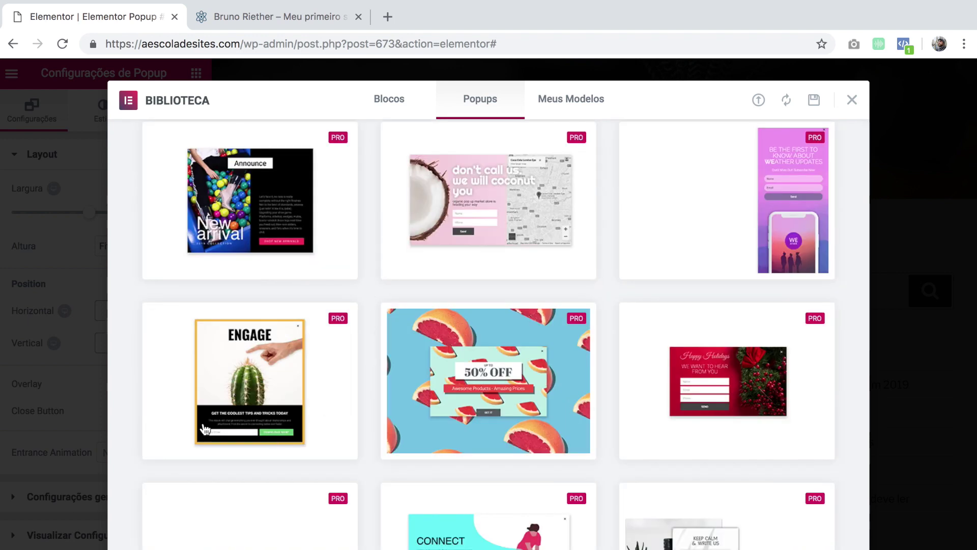
Step: Look through the site's live home page, including its sections and calls to action
{"action": "left_click", "coordinate": [293, 18]}
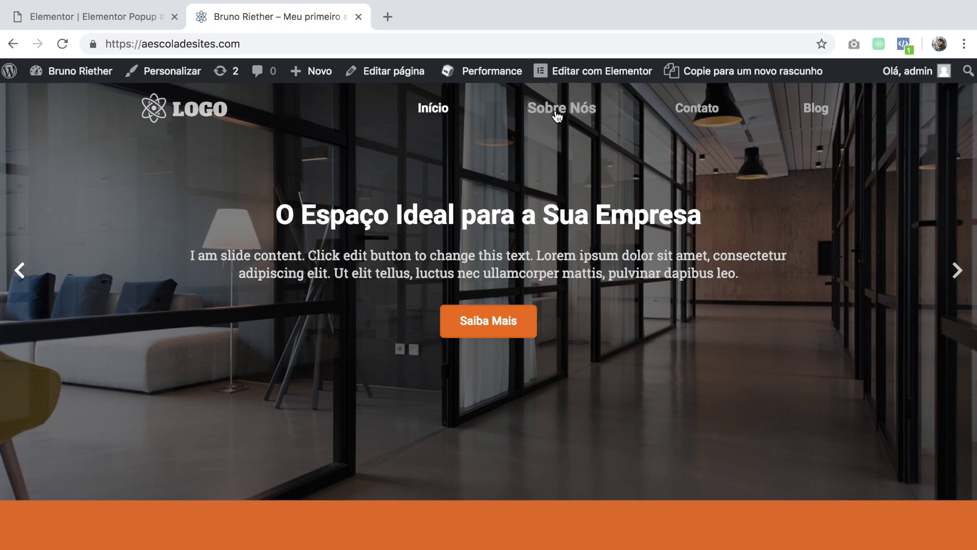
{"action": "scroll", "coordinate": [463, 316], "scroll_direction": "down", "scroll_amount": 15}
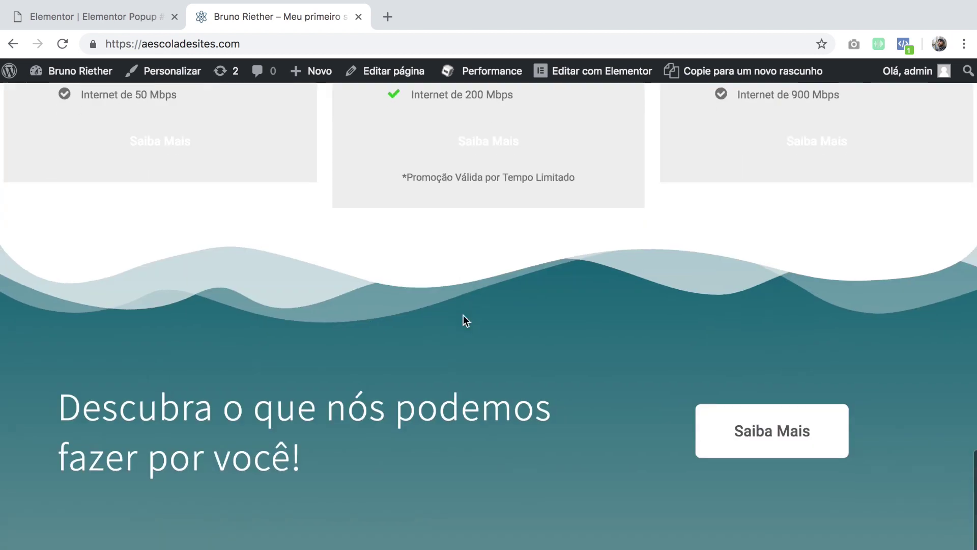
{"action": "scroll", "coordinate": [464, 315], "scroll_direction": "up", "scroll_amount": 15}
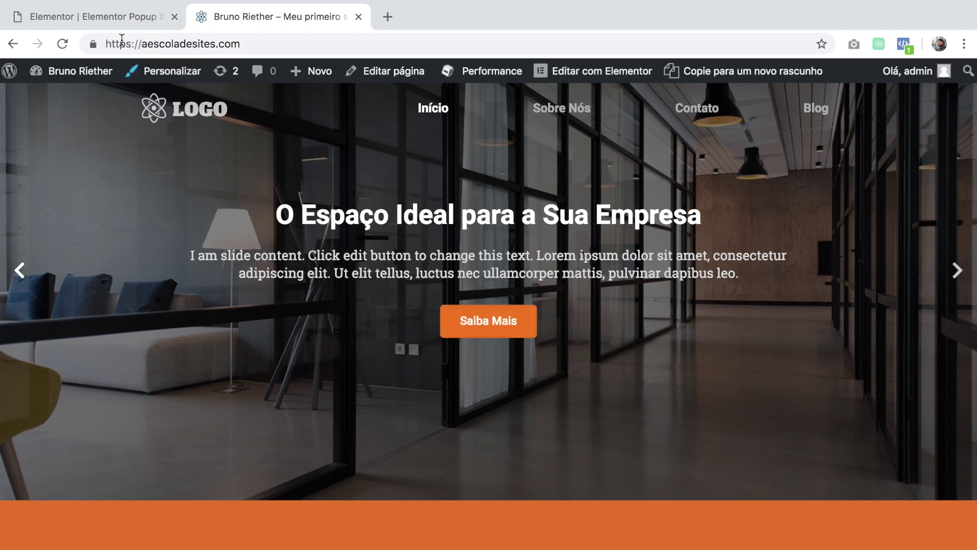
Step: Return to the popup library and insert the ENGAGE cactus template
{"action": "left_click", "coordinate": [120, 17]}
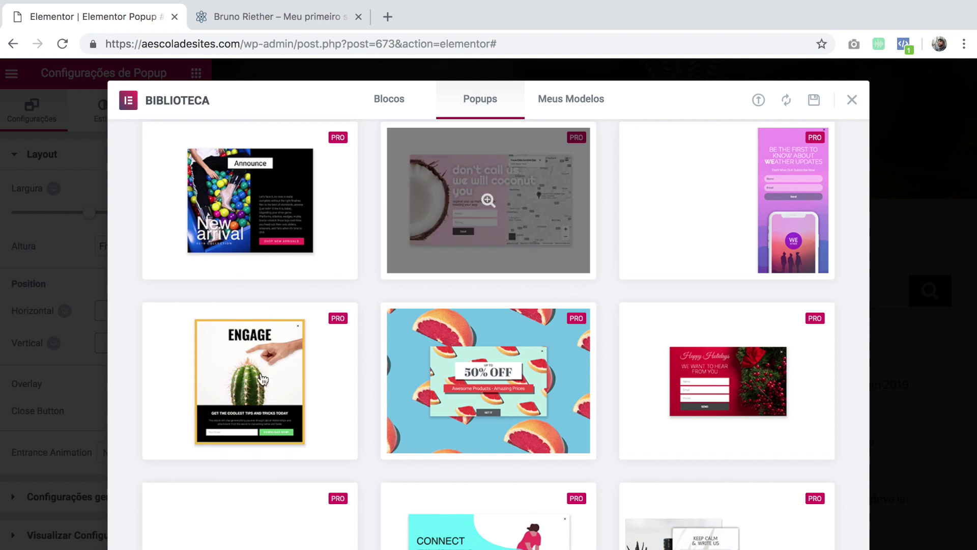
{"action": "mouse_move", "coordinate": [218, 382]}
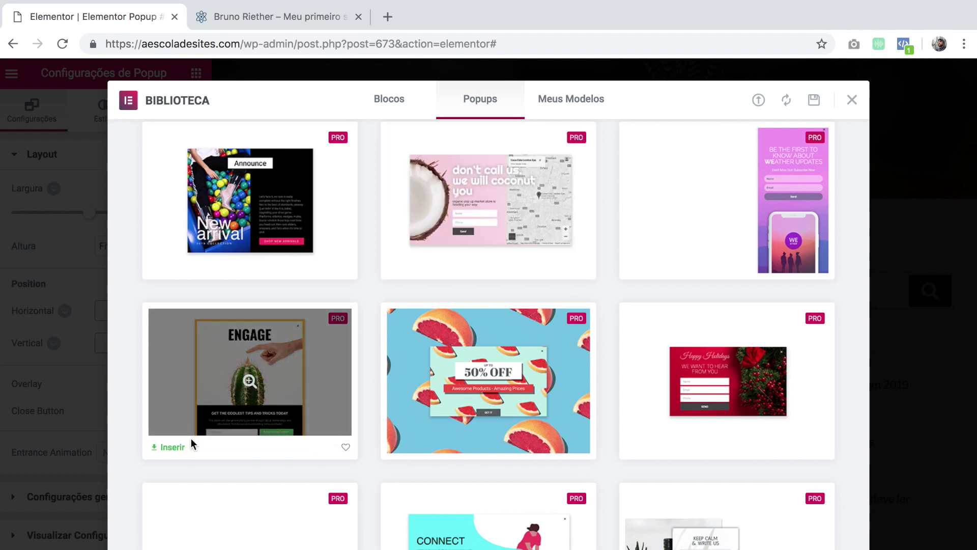
{"action": "left_click", "coordinate": [172, 448]}
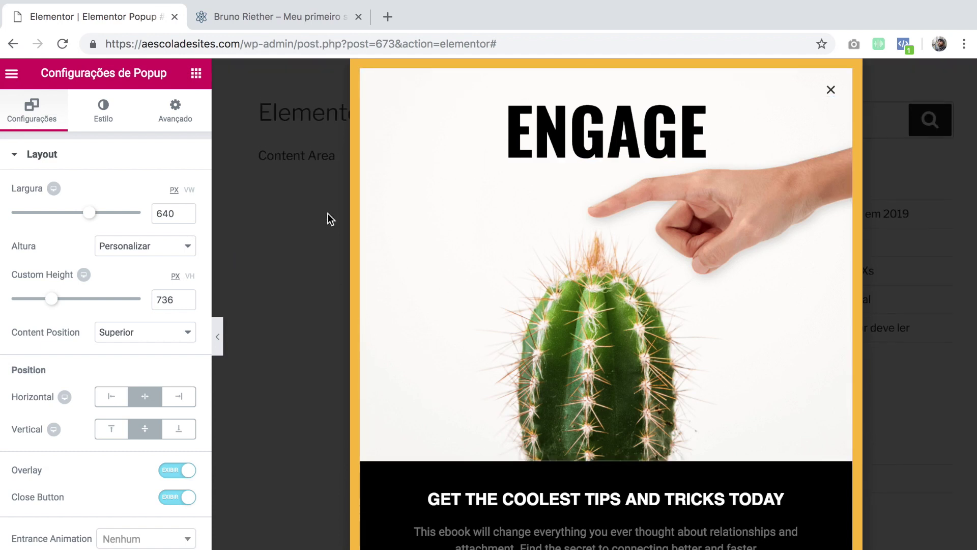
Step: Set the popup layout to 677 px width, Fit To Content height and a Fade In entrance animation lasting 2 seconds
{"action": "key", "text": "ctrl+super+f"}
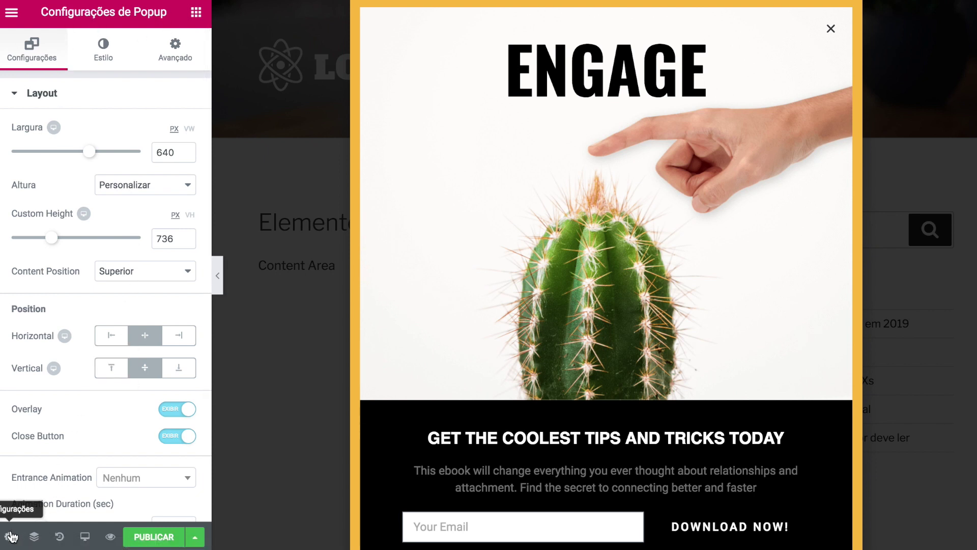
{"action": "key", "text": "ctrl+super+f"}
{"action": "mouse_move", "coordinate": [91, 223]}
{"action": "left_mouse_down"}
{"action": "mouse_move", "coordinate": [113, 220]}
{"action": "mouse_move", "coordinate": [96, 221]}
{"action": "left_mouse_up"}
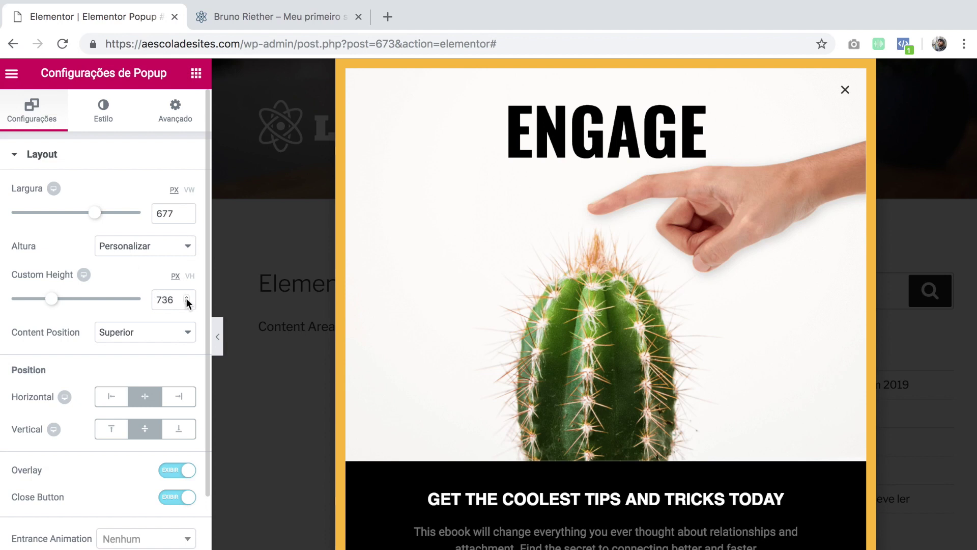
{"action": "left_click", "coordinate": [142, 246]}
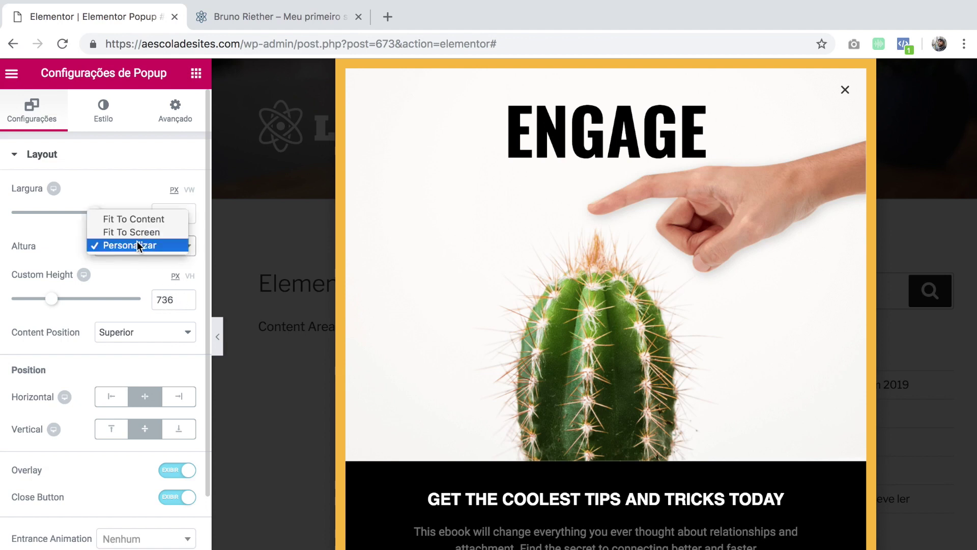
{"action": "left_click", "coordinate": [122, 219]}
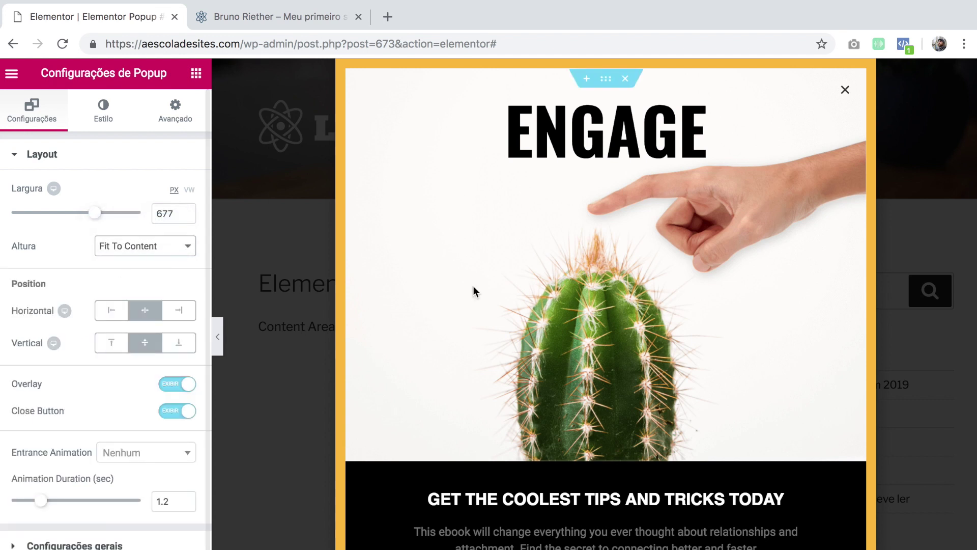
{"action": "mouse_move", "coordinate": [518, 82]}
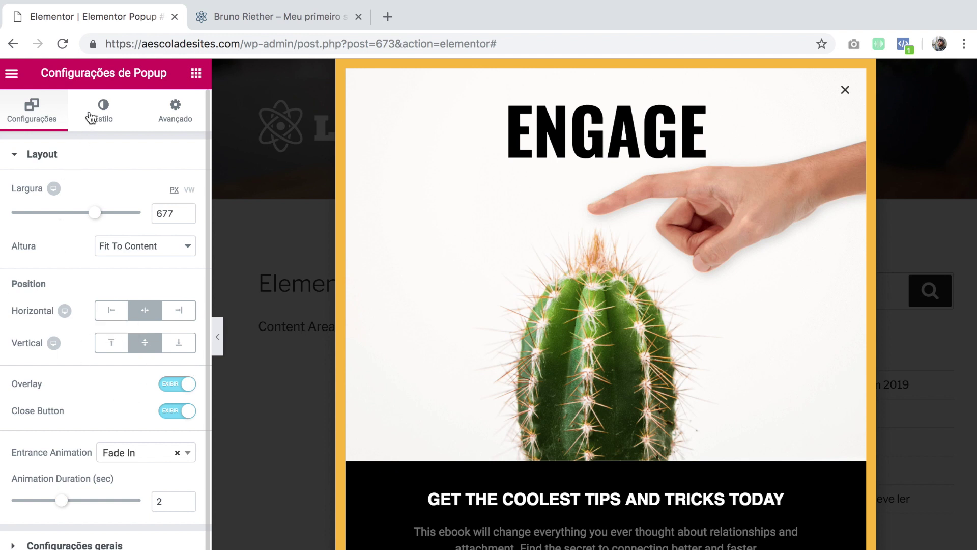
Step: Set the popup's border width to 7 on all sides and its border colour to orange
{"action": "left_click", "coordinate": [116, 111]}
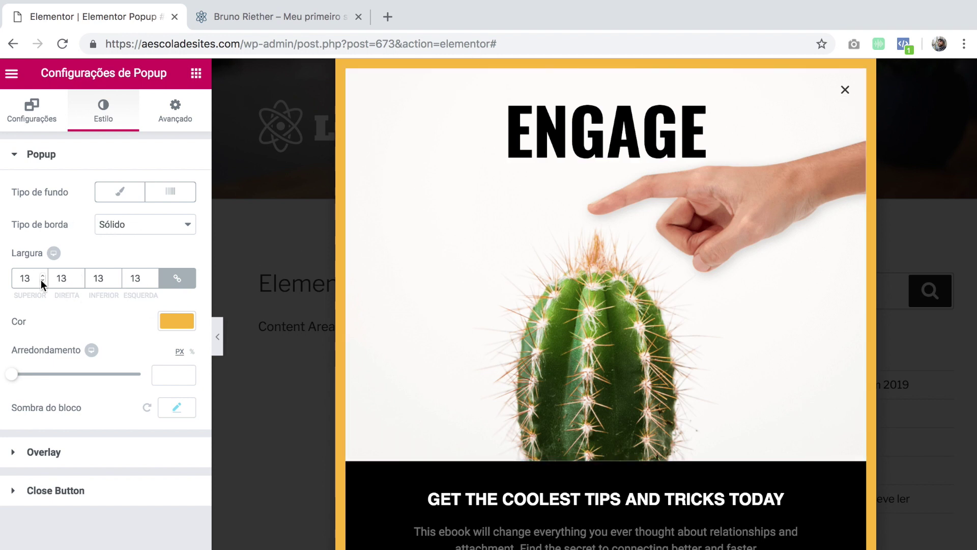
{"action": "type", "text": "7"}
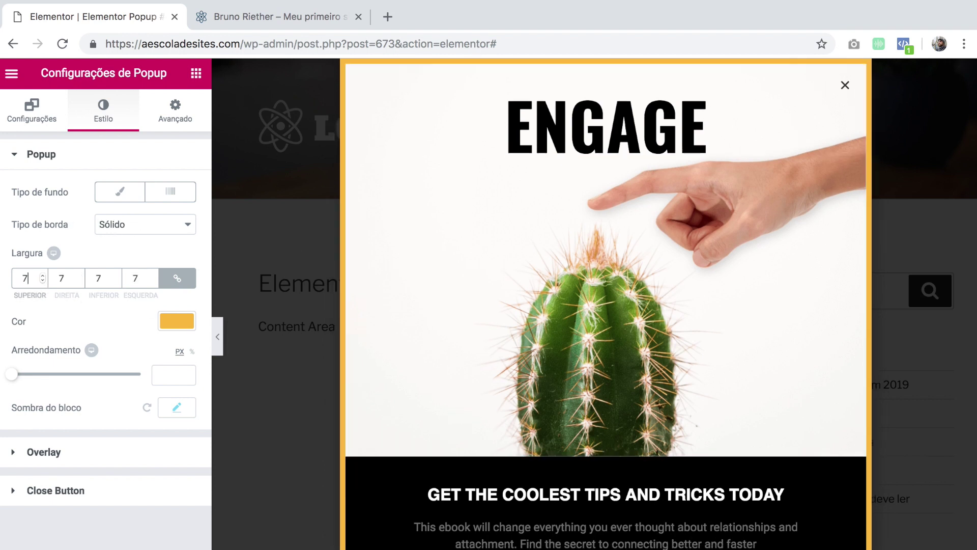
{"action": "left_click", "coordinate": [178, 321]}
{"action": "left_click", "coordinate": [125, 492]}
{"action": "left_click", "coordinate": [124, 520]}
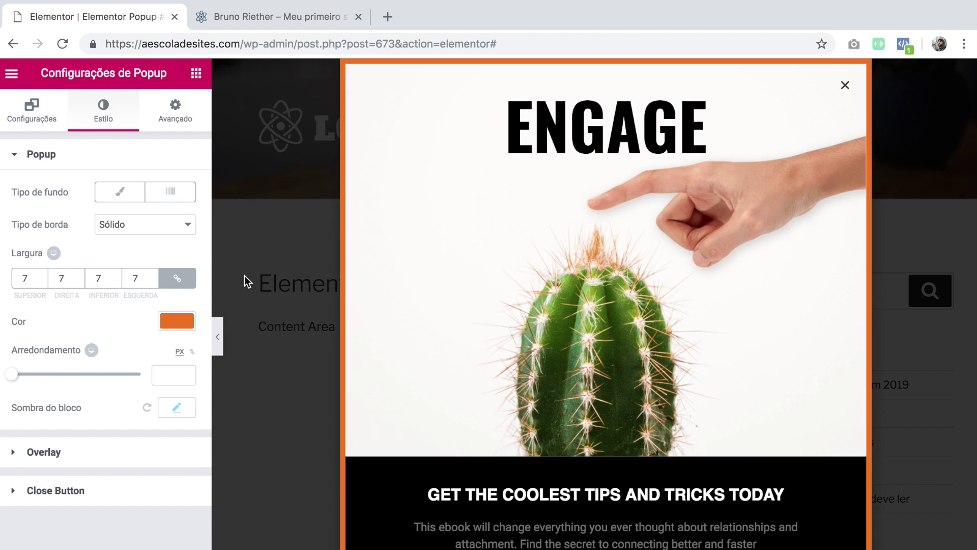
Step: Set the close button's vertical and horizontal positions to 1.2
{"action": "left_click", "coordinate": [30, 452]}
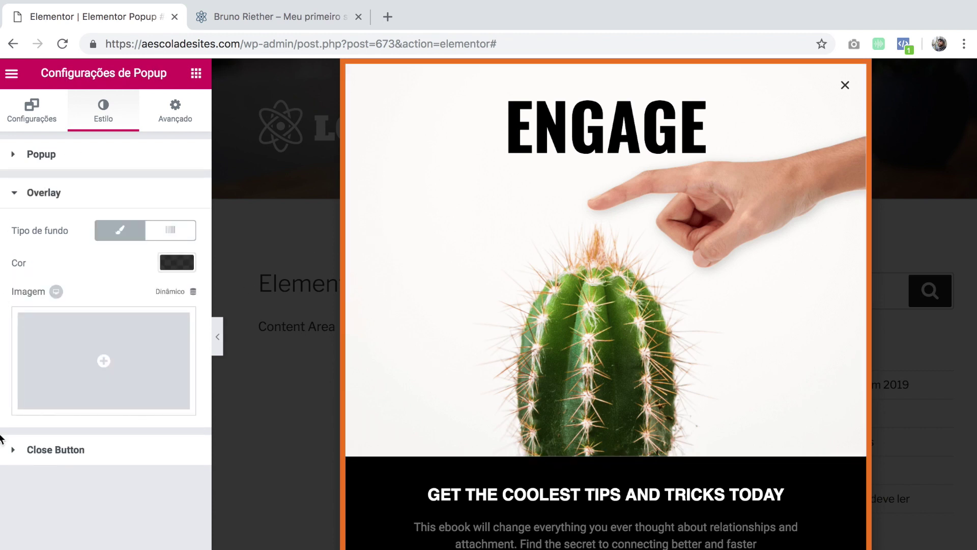
{"action": "left_click", "coordinate": [24, 452]}
{"action": "mouse_move", "coordinate": [9, 329]}
{"action": "left_mouse_down"}
{"action": "mouse_move", "coordinate": [45, 329]}
{"action": "mouse_move", "coordinate": [15, 331]}
{"action": "left_mouse_up"}
{"action": "left_click", "coordinate": [15, 374]}
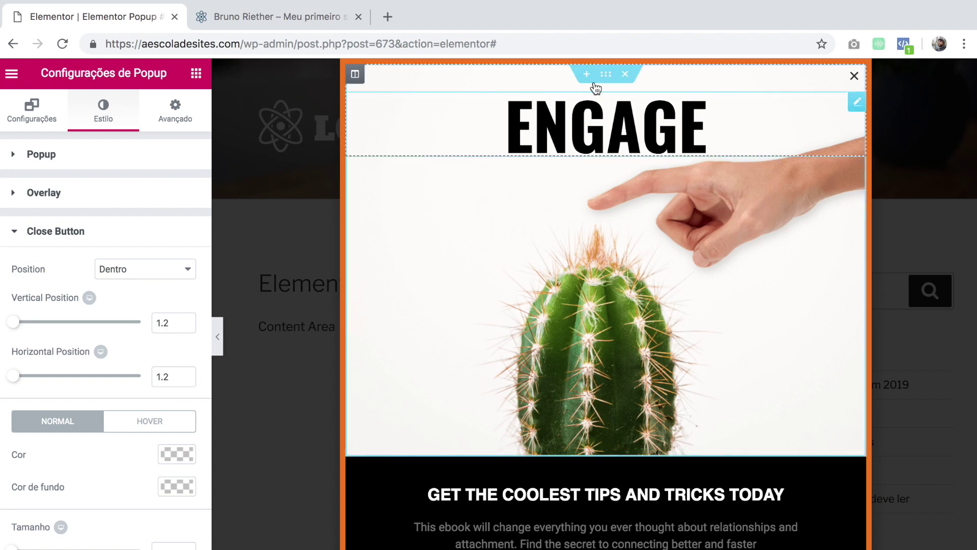
Step: Replace the ENGAGE heading with "FIQUE POR DENTRO", breaking the line before "DENTRO"
{"action": "left_click", "coordinate": [713, 129]}
{"action": "double_click", "coordinate": [709, 127]}
{"action": "type", "text": "FIQUE"}
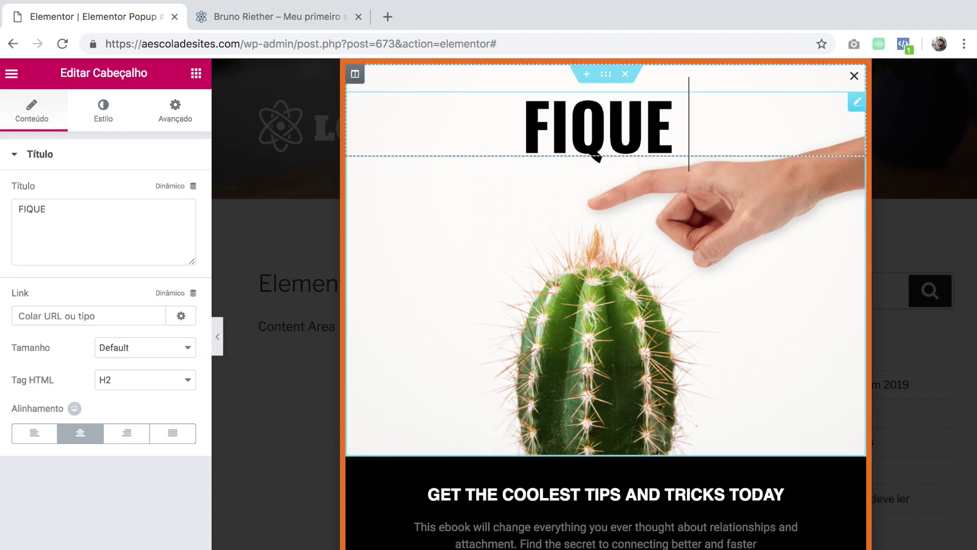
{"action": "type", "text": " POR"}
{"action": "key", "text": "Return"}
{"action": "type", "text": "DENTRO"}
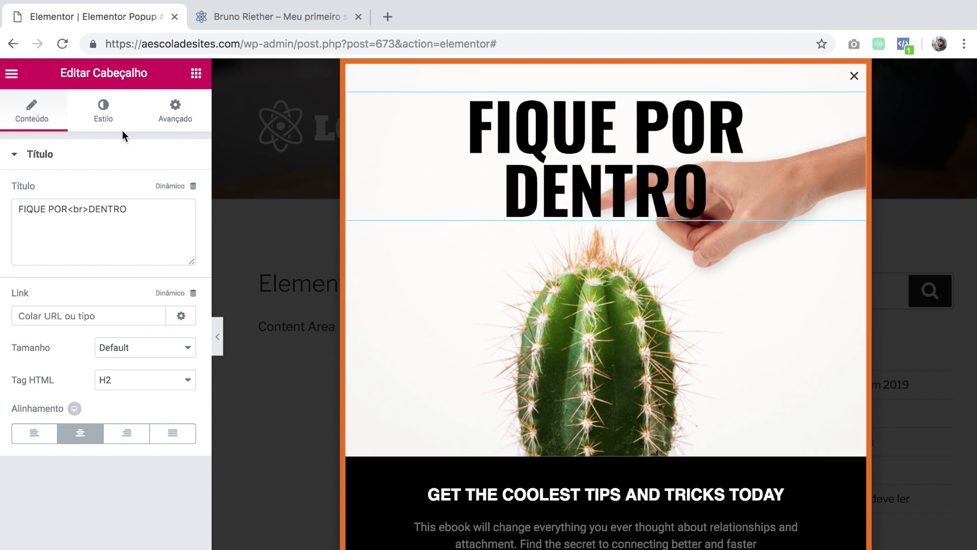
Step: Set the heading section's minimum height to 270 px and remove its cactus background image
{"action": "left_click", "coordinate": [607, 76]}
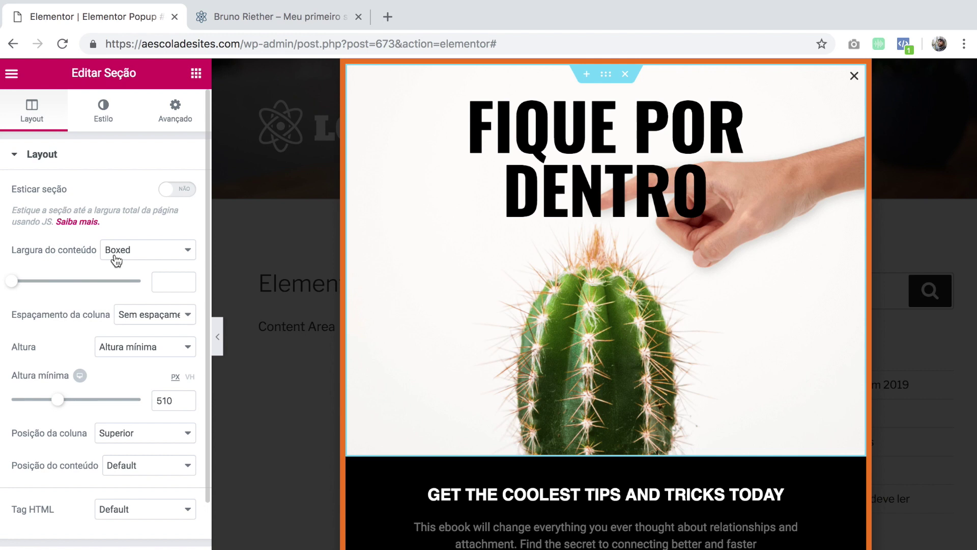
{"action": "left_click_drag", "start_coordinate": [58, 401], "coordinate": [36, 405]}
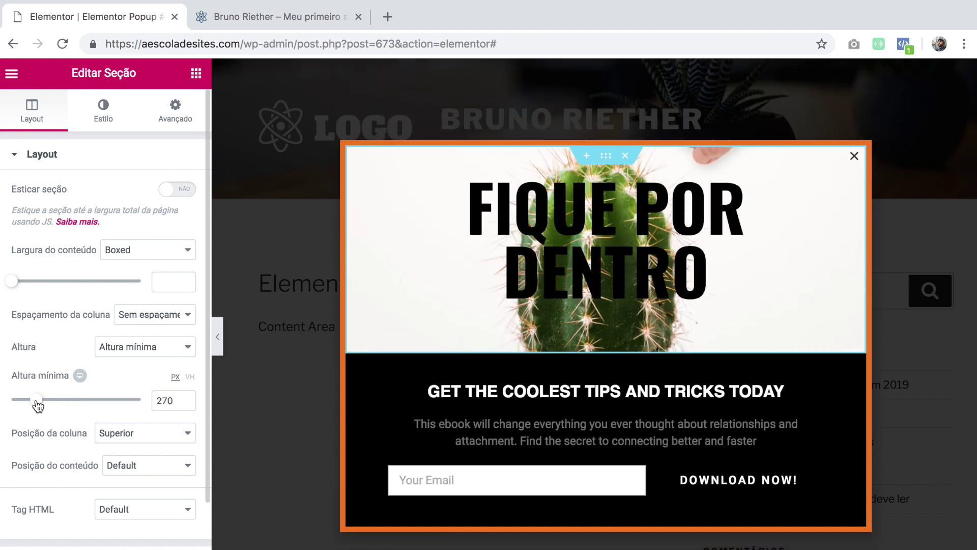
{"action": "left_click", "coordinate": [107, 107]}
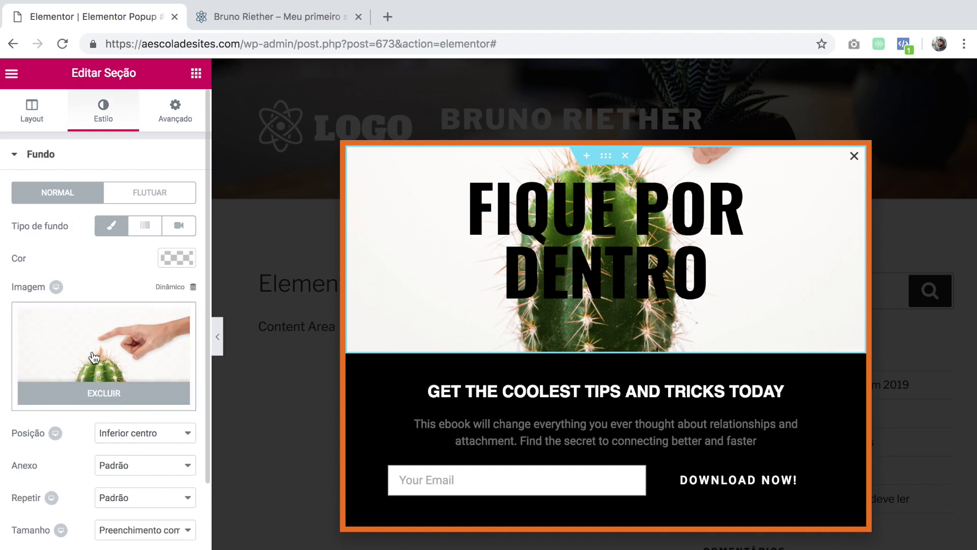
{"action": "left_click", "coordinate": [104, 393]}
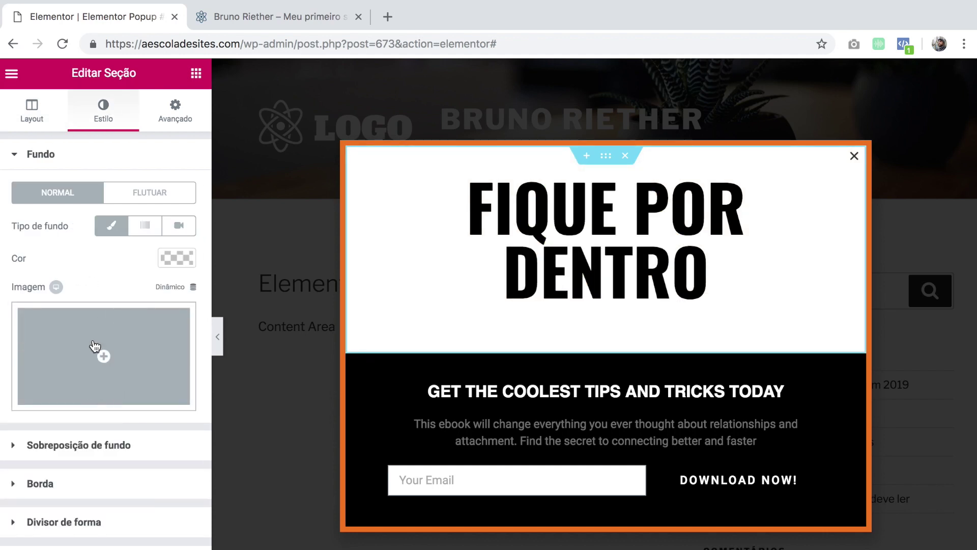
Step: Pick a grey background colour for the heading section and switch its background type to gradient
{"action": "left_click", "coordinate": [169, 257]}
{"action": "left_click", "coordinate": [26, 327]}
{"action": "left_click", "coordinate": [145, 226]}
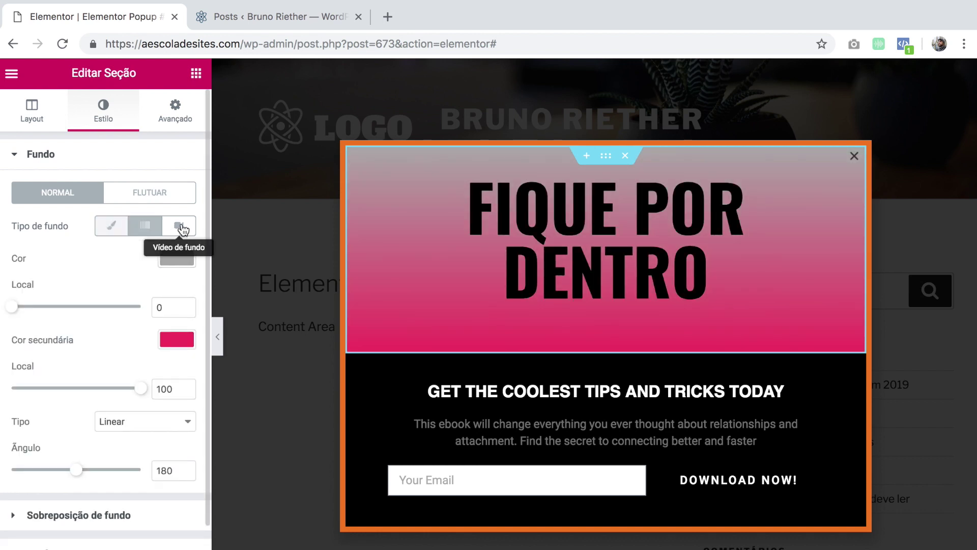
Step: Switch the heading section's background type to video and paste the YouTube video link as its source
{"action": "left_click", "coordinate": [179, 225]}
{"action": "left_click", "coordinate": [81, 275]}
{"action": "key", "text": "ctrl+v"}
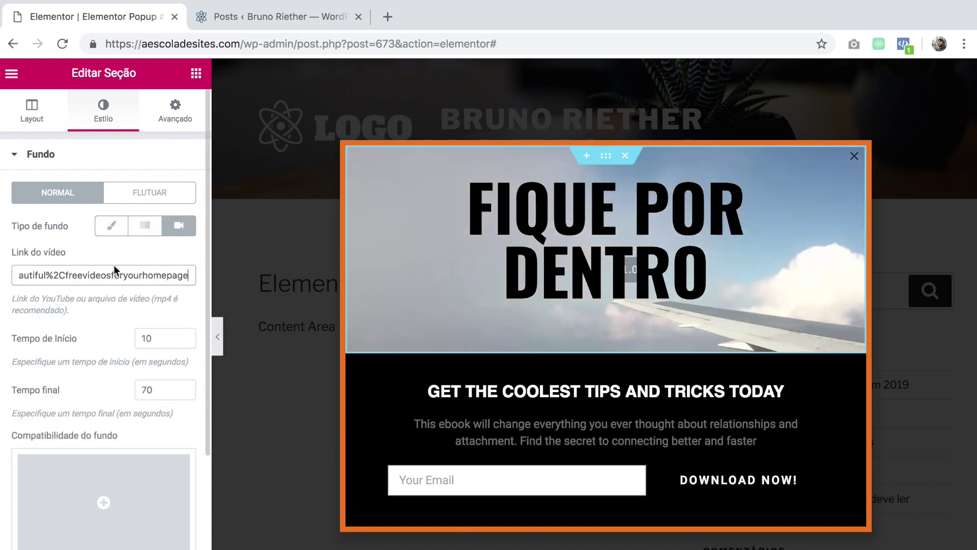
Step: Add a classic background overlay in dark grey to the heading section
{"action": "scroll", "coordinate": [94, 252], "scroll_direction": "down", "scroll_amount": 3}
{"action": "left_click", "coordinate": [94, 429]}
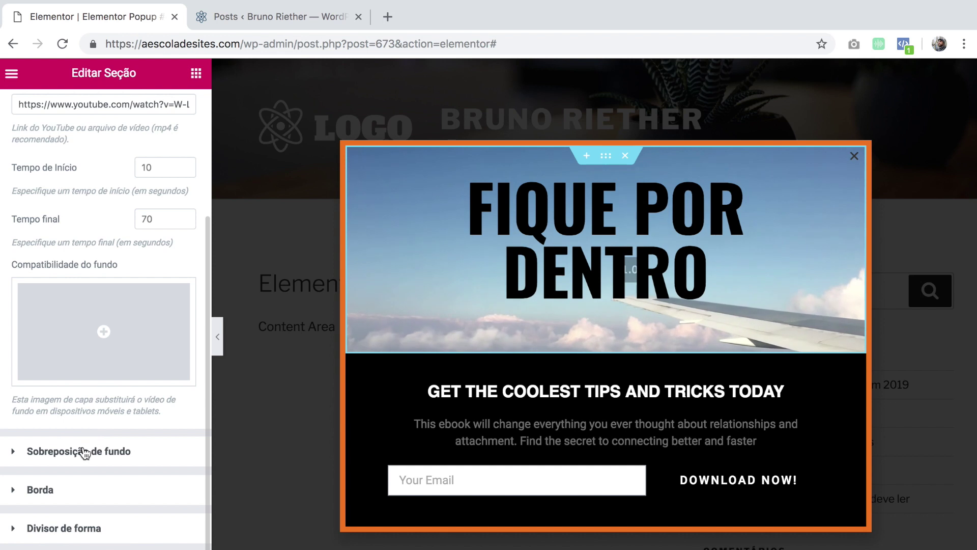
{"action": "left_click", "coordinate": [88, 453]}
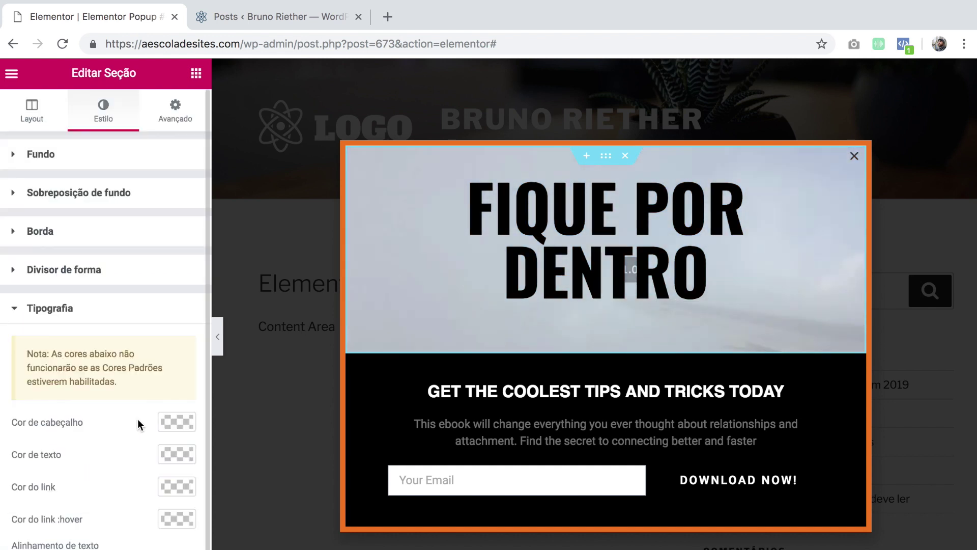
{"action": "left_click", "coordinate": [59, 192]}
{"action": "left_click", "coordinate": [120, 263]}
{"action": "left_click", "coordinate": [176, 295]}
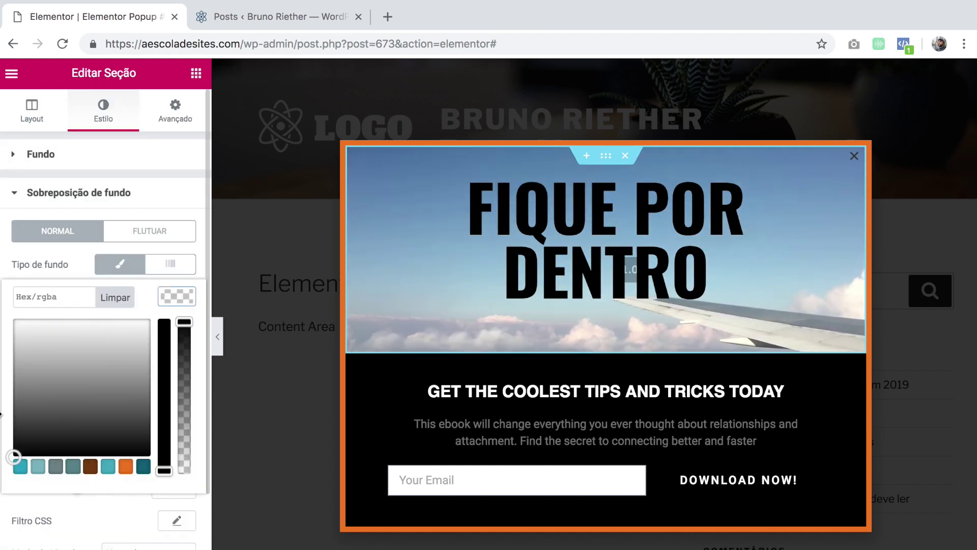
{"action": "left_click", "coordinate": [12, 410]}
{"action": "left_click", "coordinate": [105, 279]}
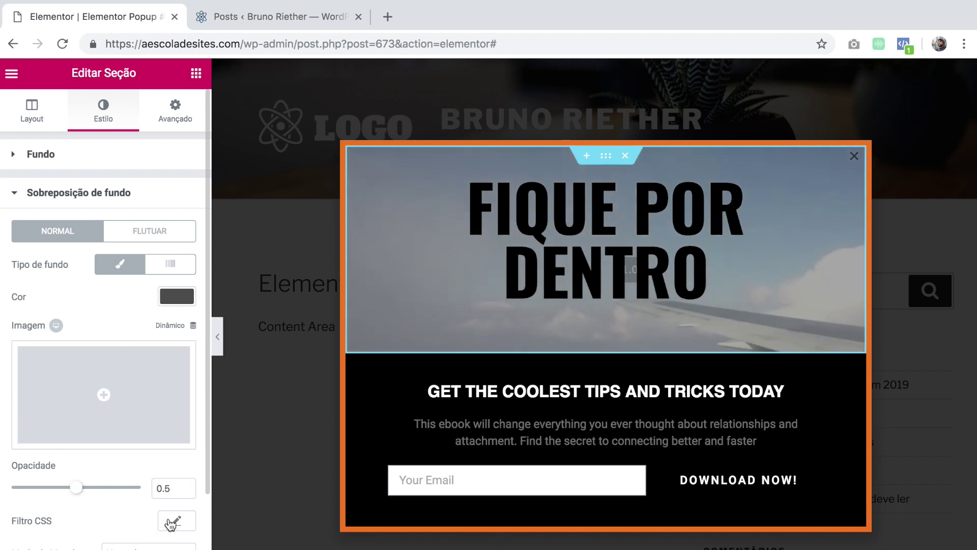
Step: Set the blend mode of the heading section's background overlay to Overlay
{"action": "scroll", "coordinate": [153, 530], "scroll_direction": "down", "scroll_amount": 2}
{"action": "left_click", "coordinate": [135, 469]}
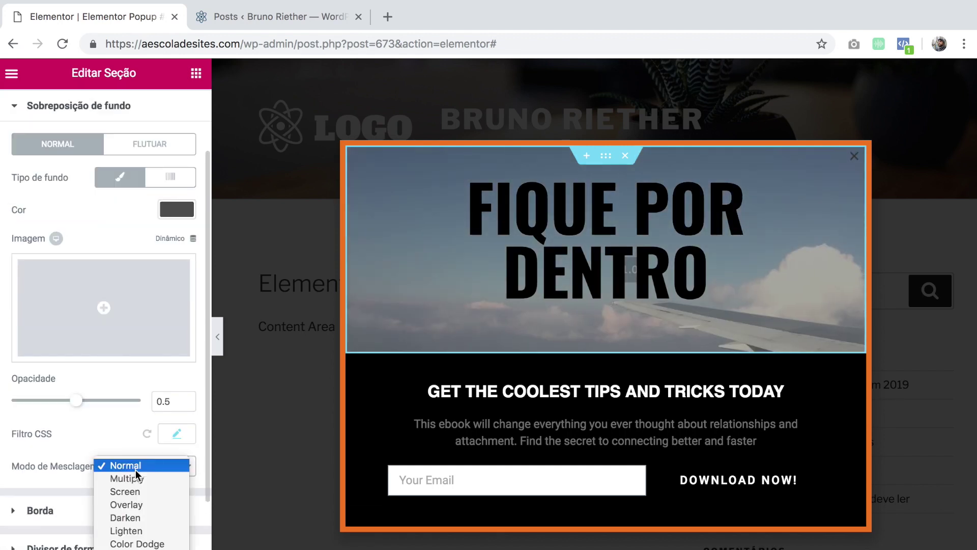
{"action": "left_click", "coordinate": [127, 505]}
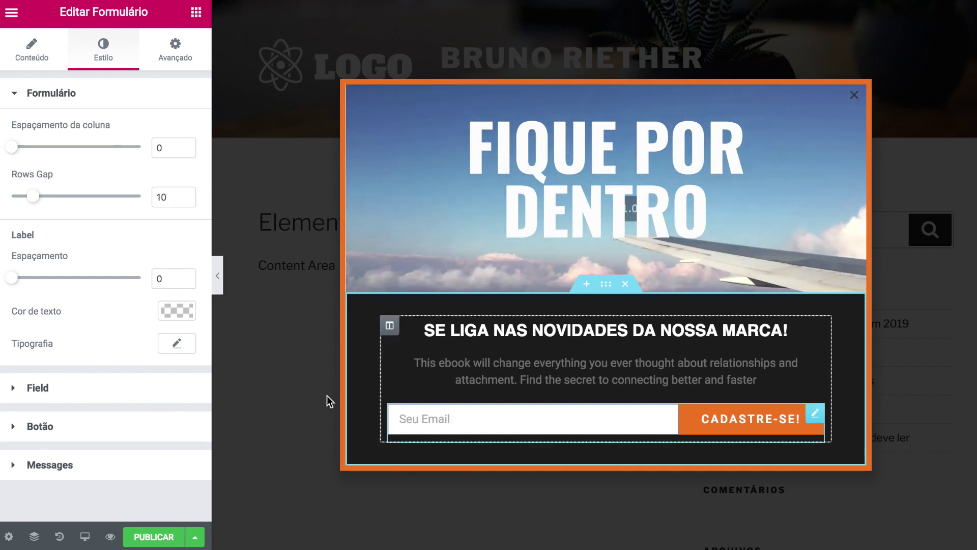
Step: Start publishing the popup and add a display condition that includes Singular, Todos Páginas, restricted to the Início page
{"action": "left_click", "coordinate": [161, 537]}
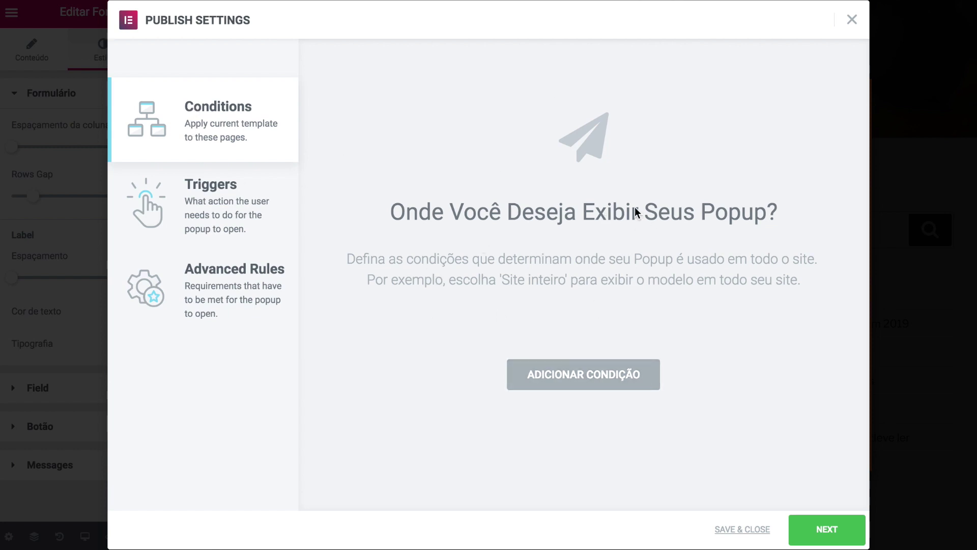
{"action": "left_click", "coordinate": [584, 372]}
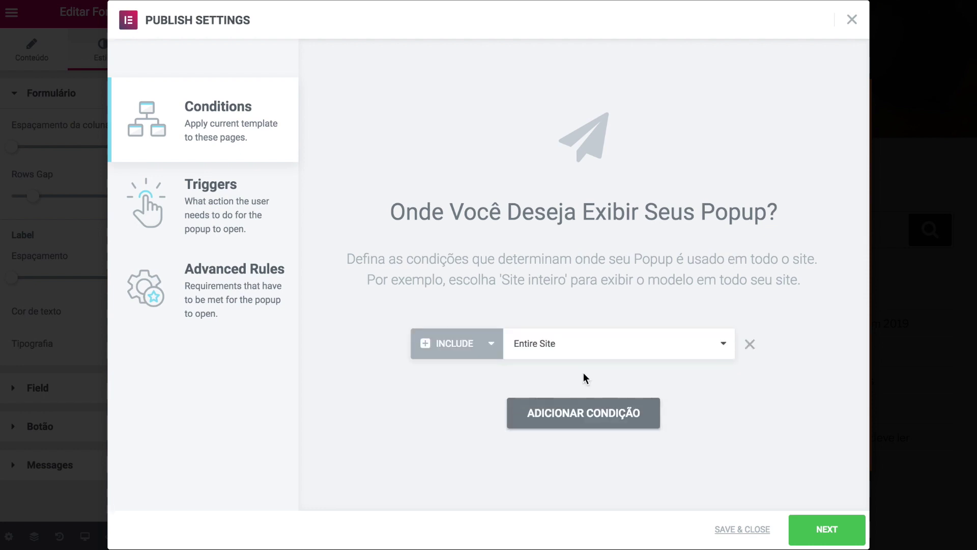
{"action": "left_click", "coordinate": [544, 346]}
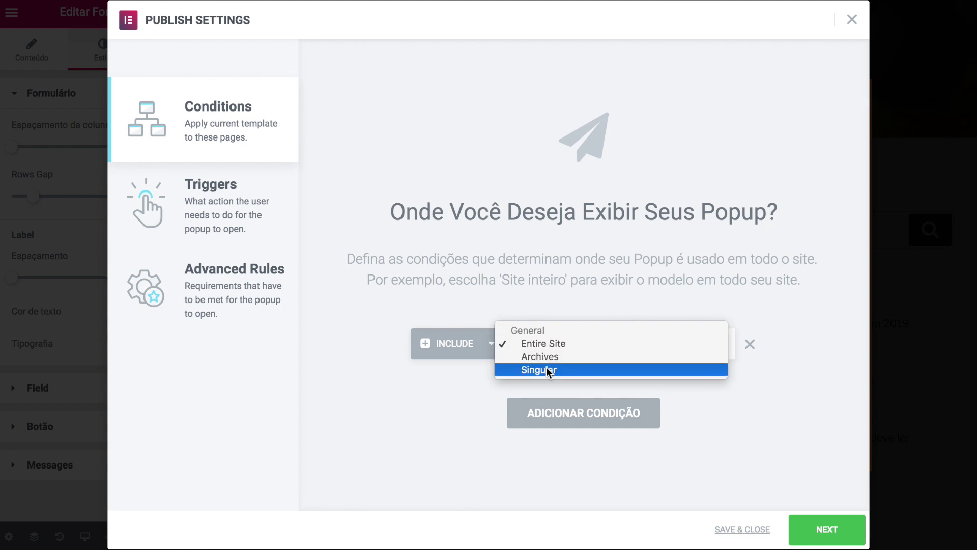
{"action": "key", "text": "Escape"}
{"action": "left_click", "coordinate": [637, 344]}
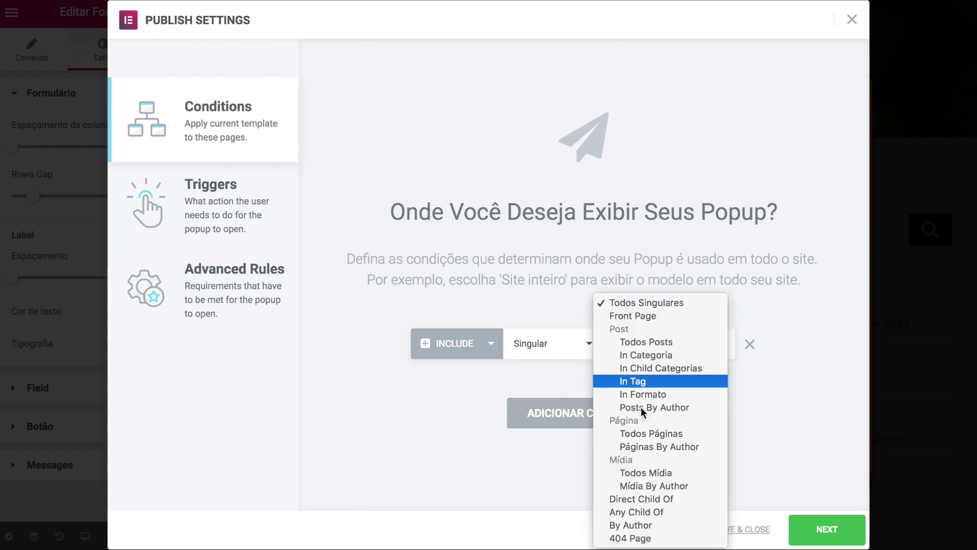
{"action": "left_click", "coordinate": [642, 433]}
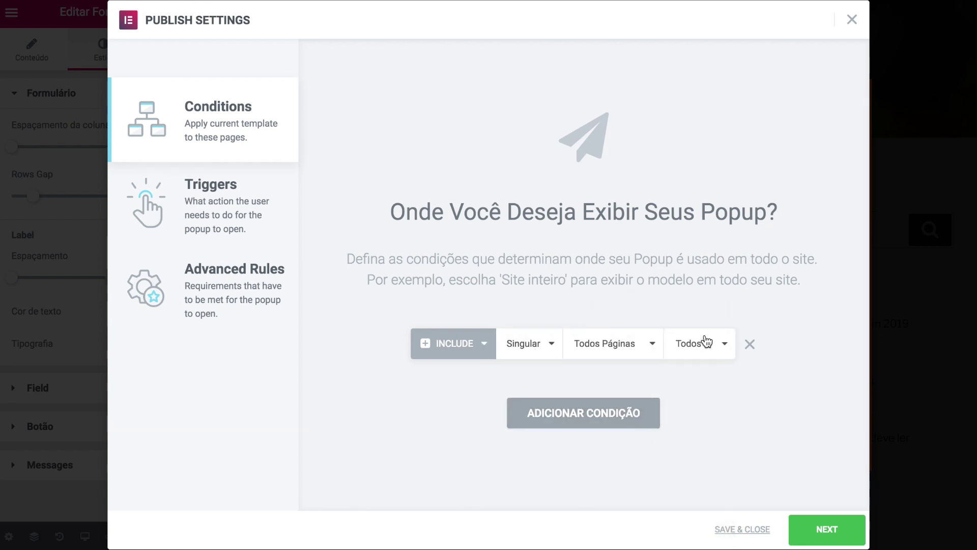
{"action": "left_click", "coordinate": [695, 346]}
{"action": "type", "text": "inicia"}
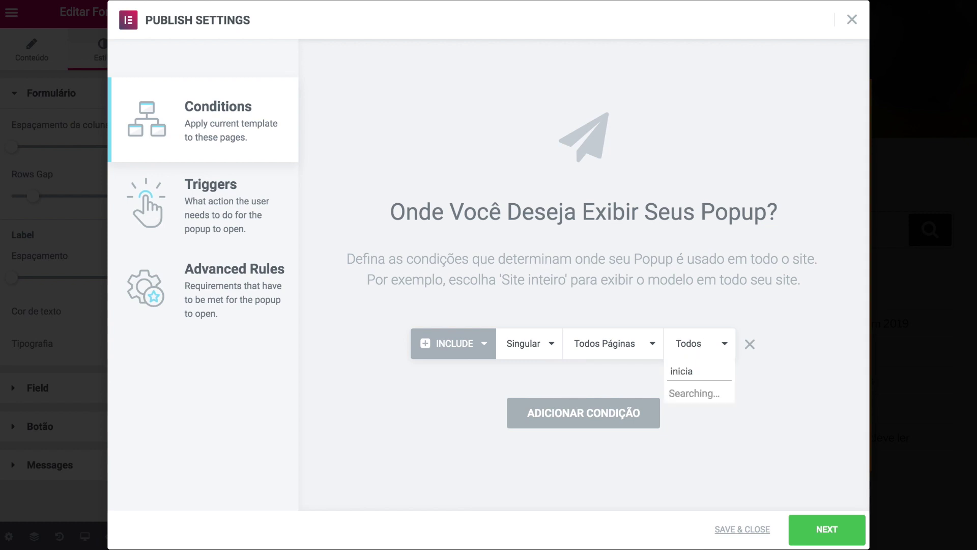
{"action": "key", "text": "Return"}
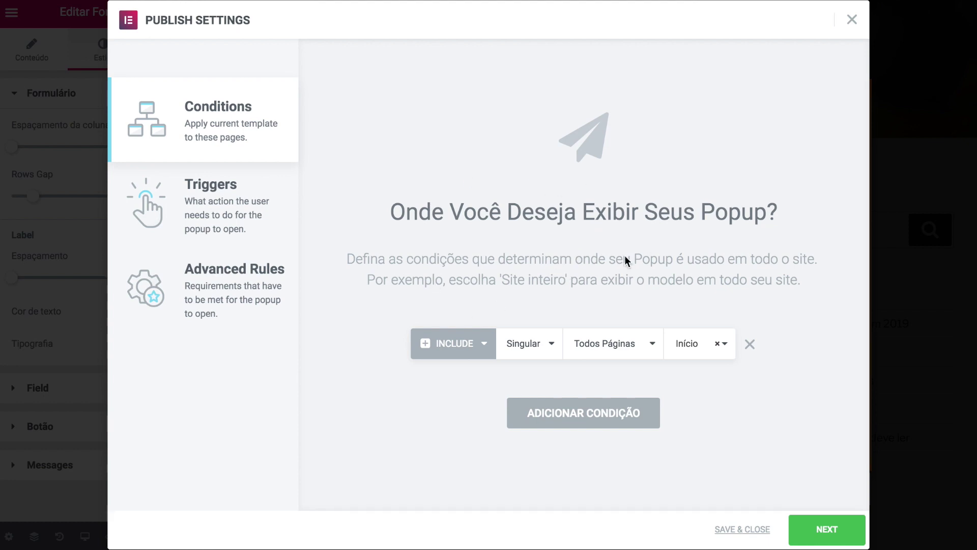
Step: Enable the After Inactivity trigger at 60 seconds and the On Page Exit Intent trigger for the popup
{"action": "left_click", "coordinate": [825, 531]}
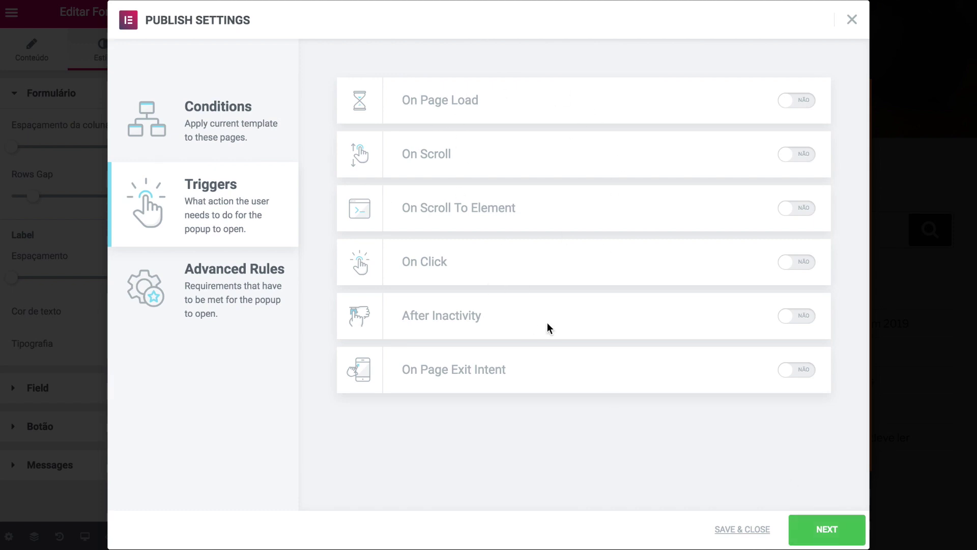
{"action": "left_click", "coordinate": [788, 316]}
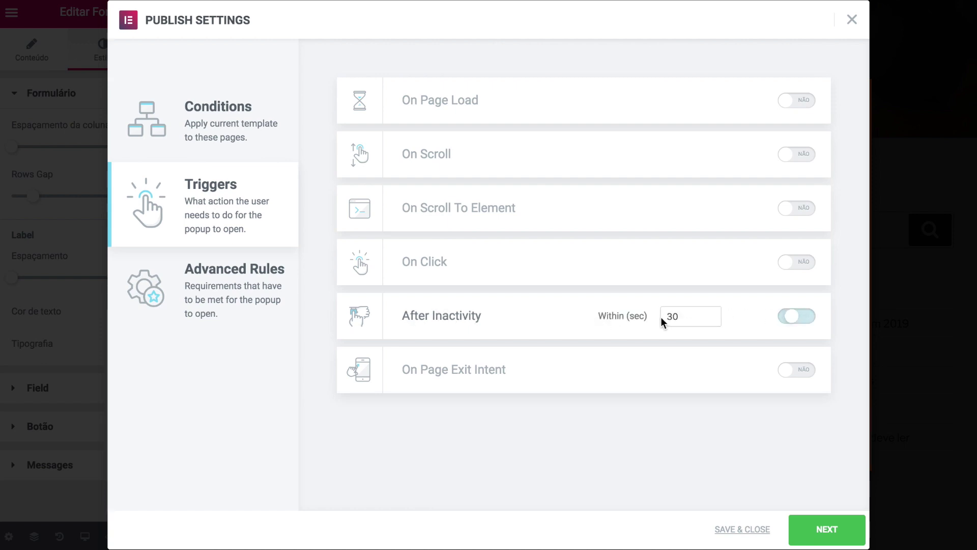
{"action": "left_click", "coordinate": [636, 318]}
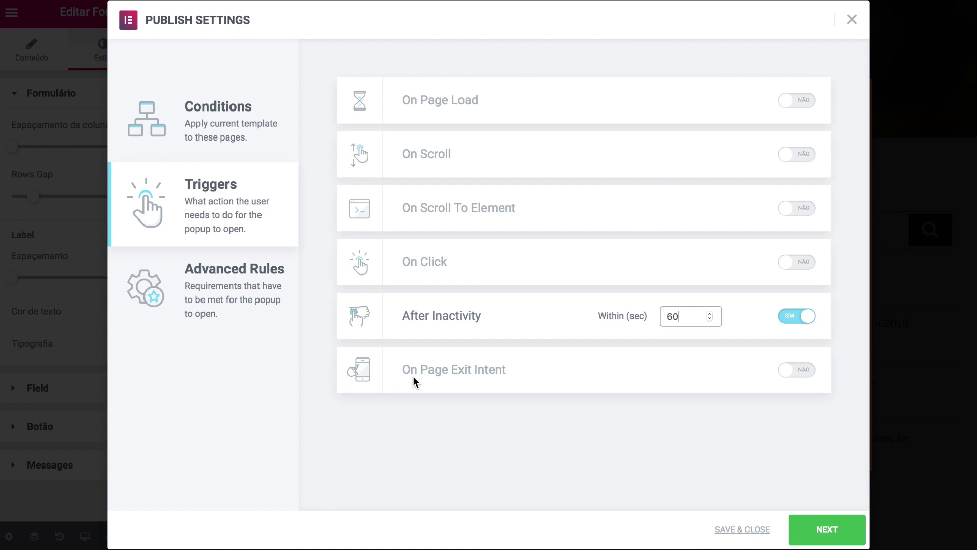
{"action": "left_click", "coordinate": [802, 375]}
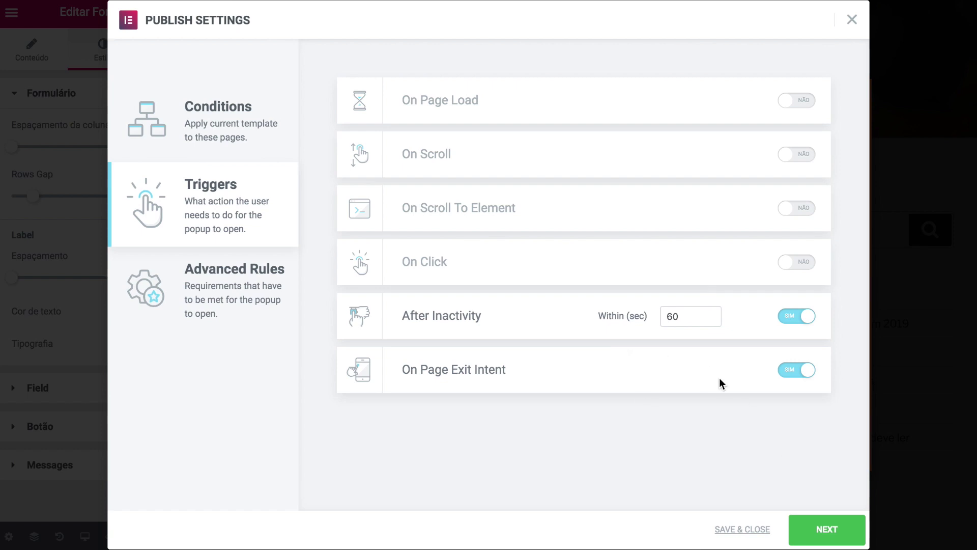
Step: Skip the advanced rules, save the publish settings and open the published popup for viewing
{"action": "left_click", "coordinate": [832, 529]}
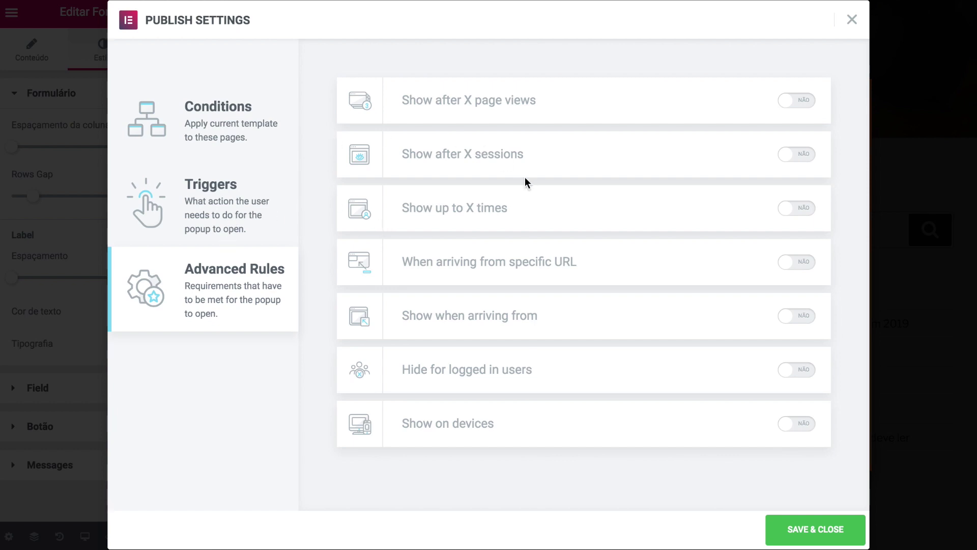
{"action": "left_click", "coordinate": [798, 534]}
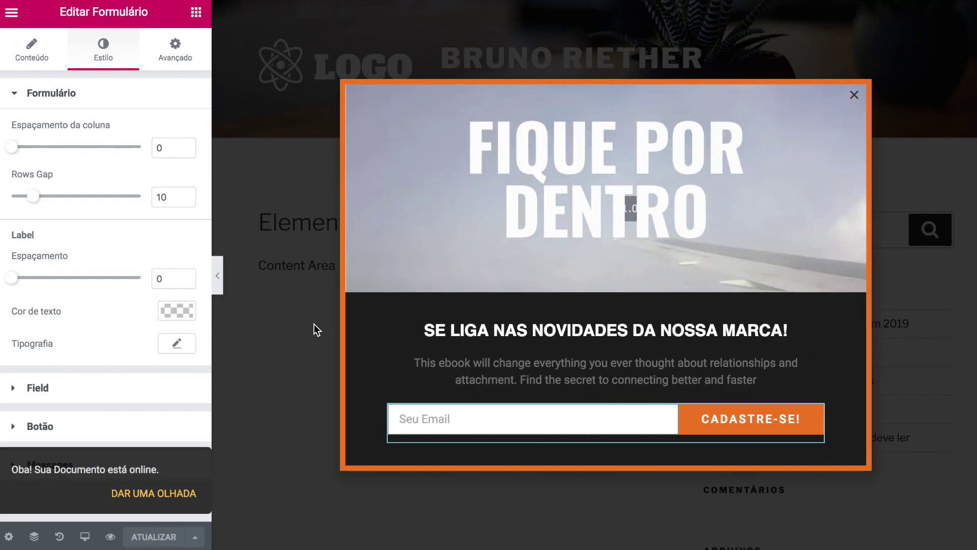
{"action": "left_click", "coordinate": [153, 492]}
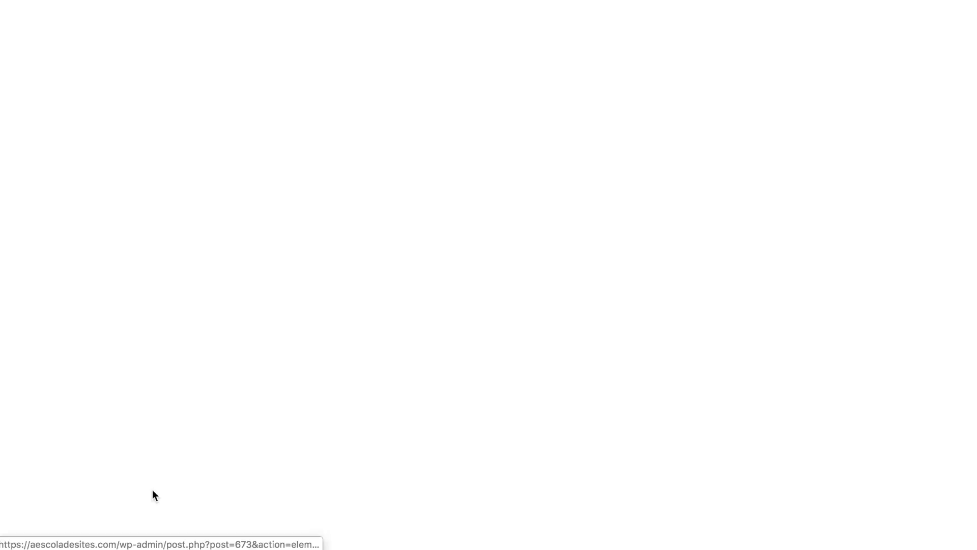